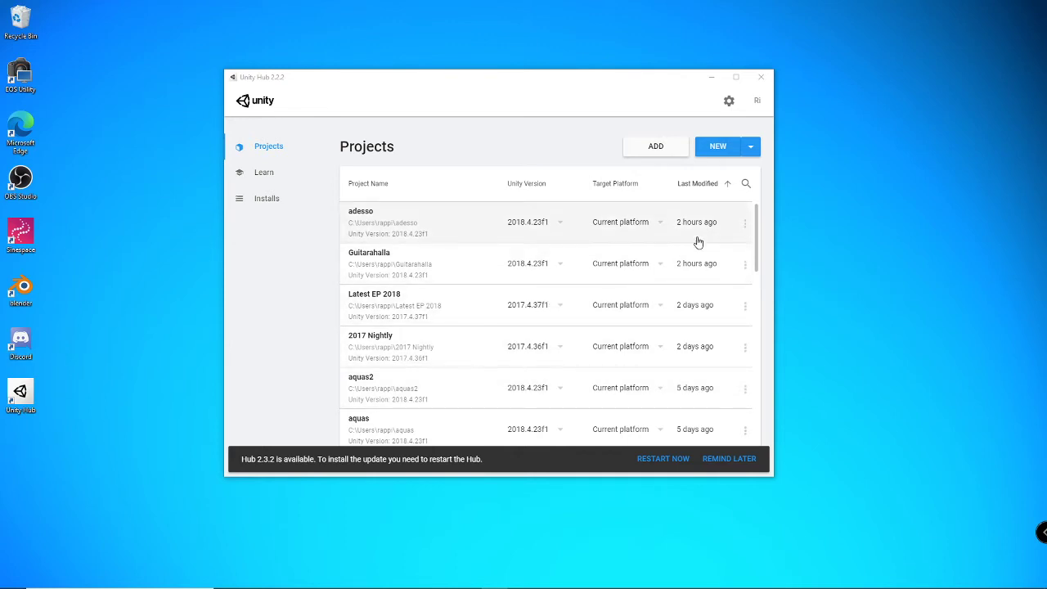
# Step: Create a new 3D project named 'Editor Pack Tutorial' and open it in Unity 2018.4.23f1
pyautogui.click(716, 148)
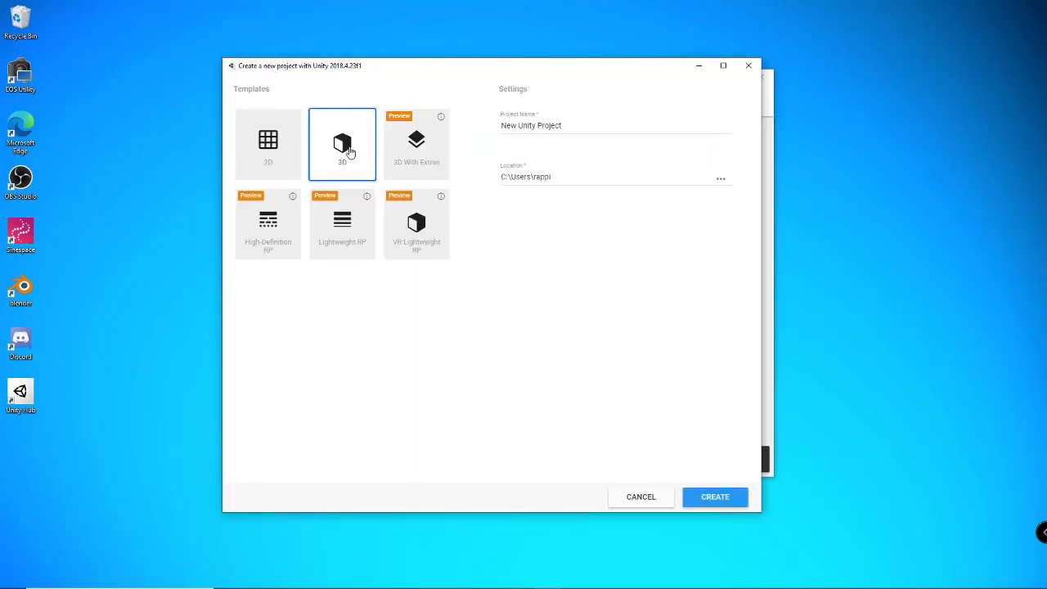
pyautogui.moveTo(572, 135); pyautogui.dragTo(458, 128)
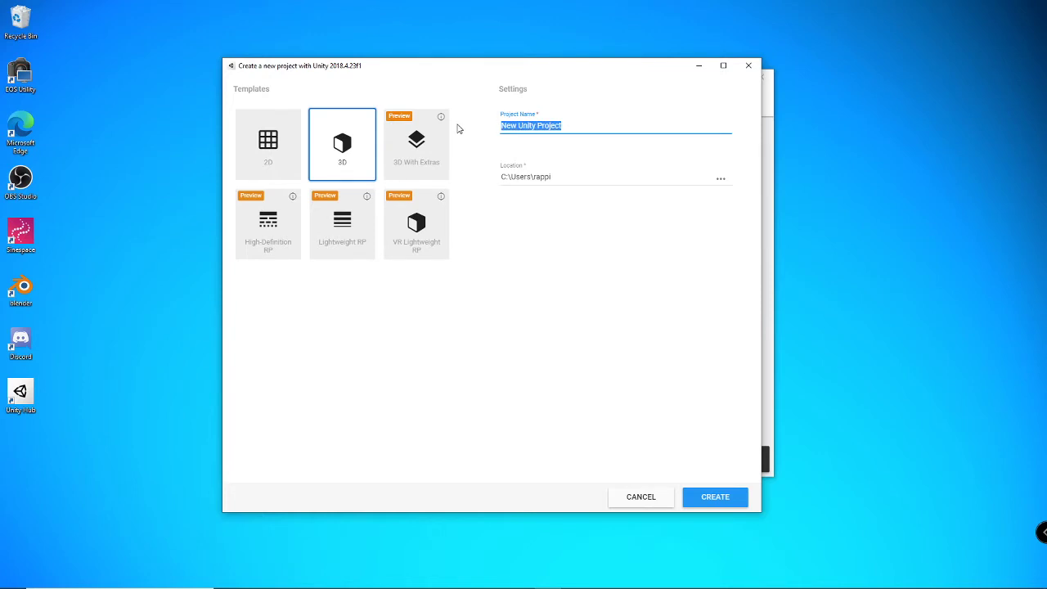
pyautogui.press('BackSpace')
pyautogui.write('Eo')
pyautogui.write('itor Pack ')
pyautogui.write('Tutorial')
pyautogui.click(714, 496)
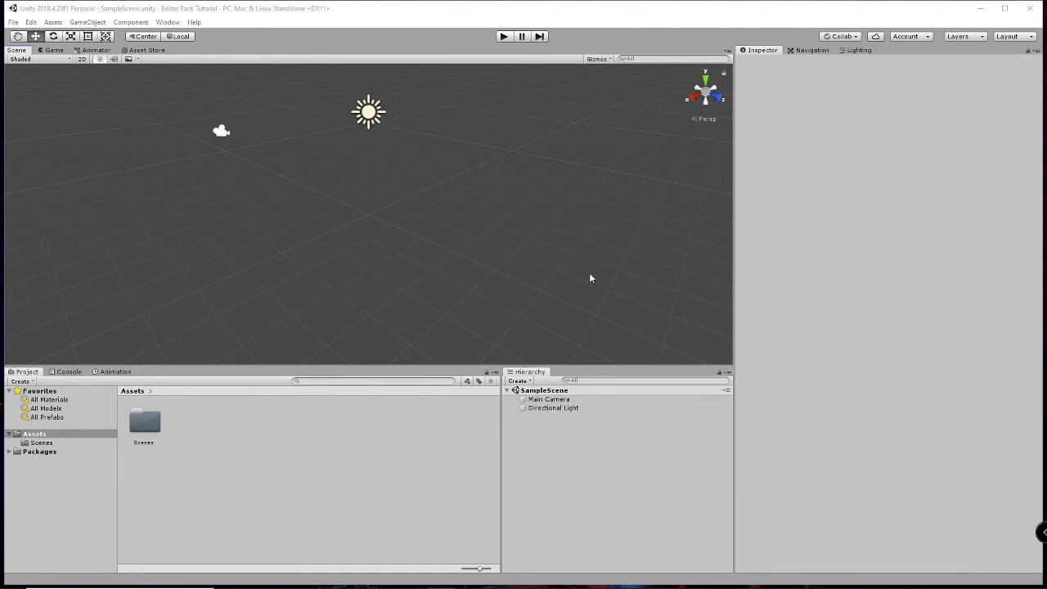
# Step: Search the Asset Store for 'sinespace', open the Sinespace Virtual World page and start its import
pyautogui.click(145, 51)
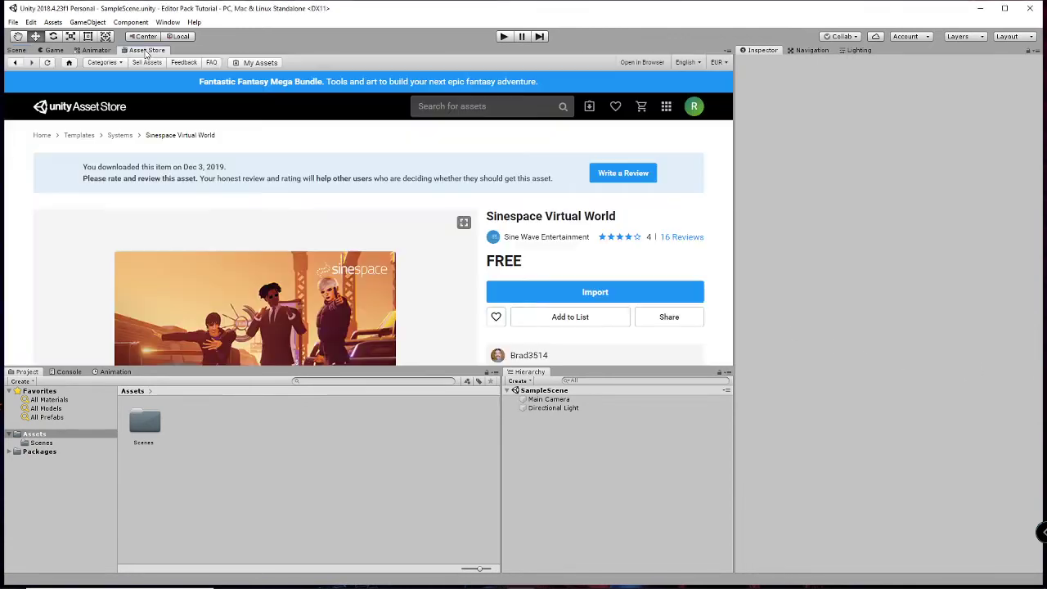
pyautogui.click(445, 109)
pyautogui.write('sinespace')
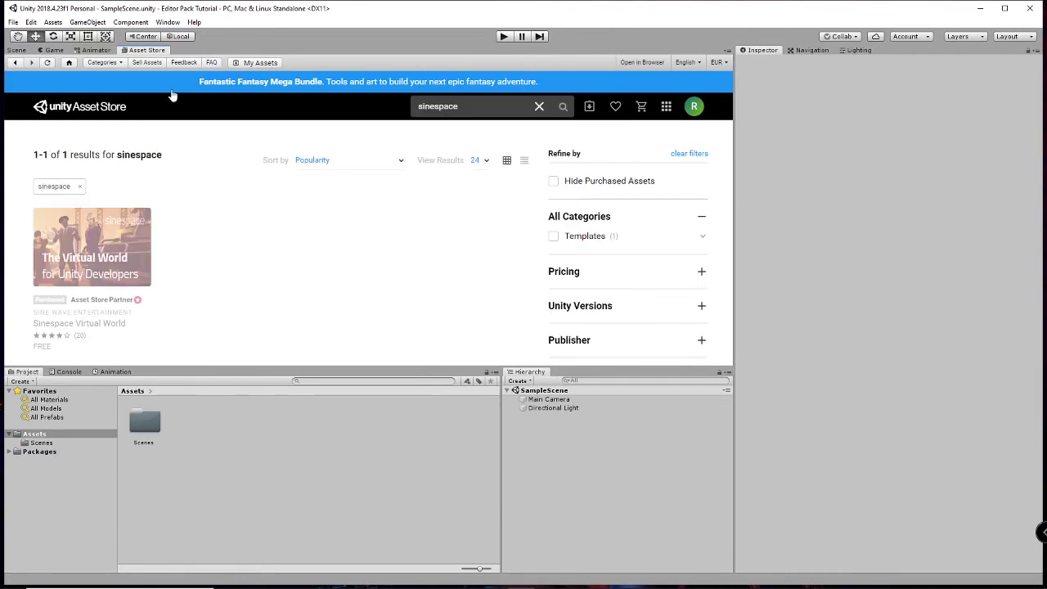
pyautogui.click(85, 245)
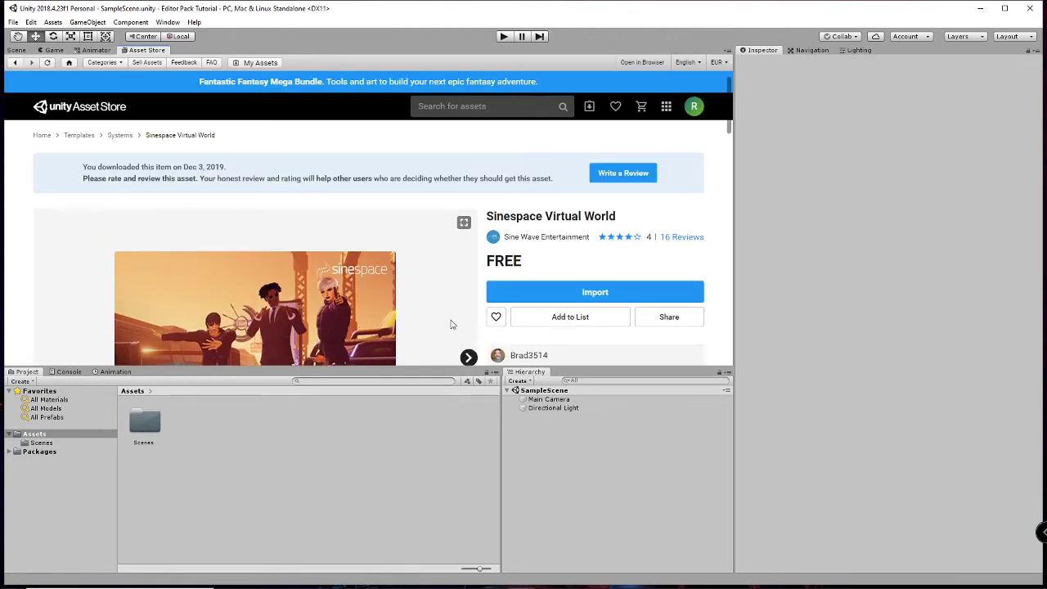
pyautogui.click(599, 293)
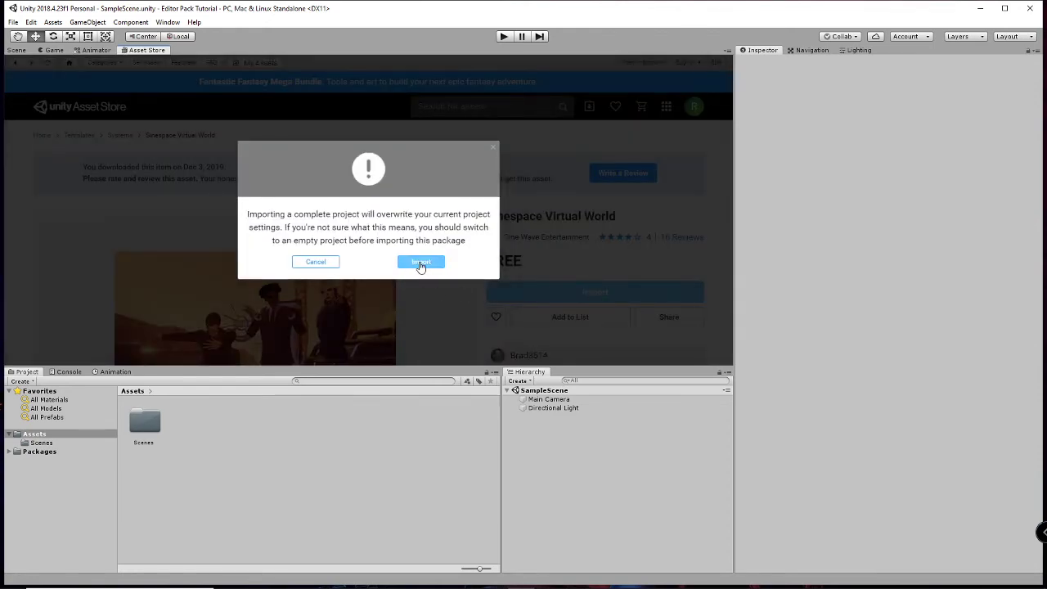
# Step: Accept the project-settings overwrite warning and import all of the Sinespace package's files
pyautogui.click(421, 267)
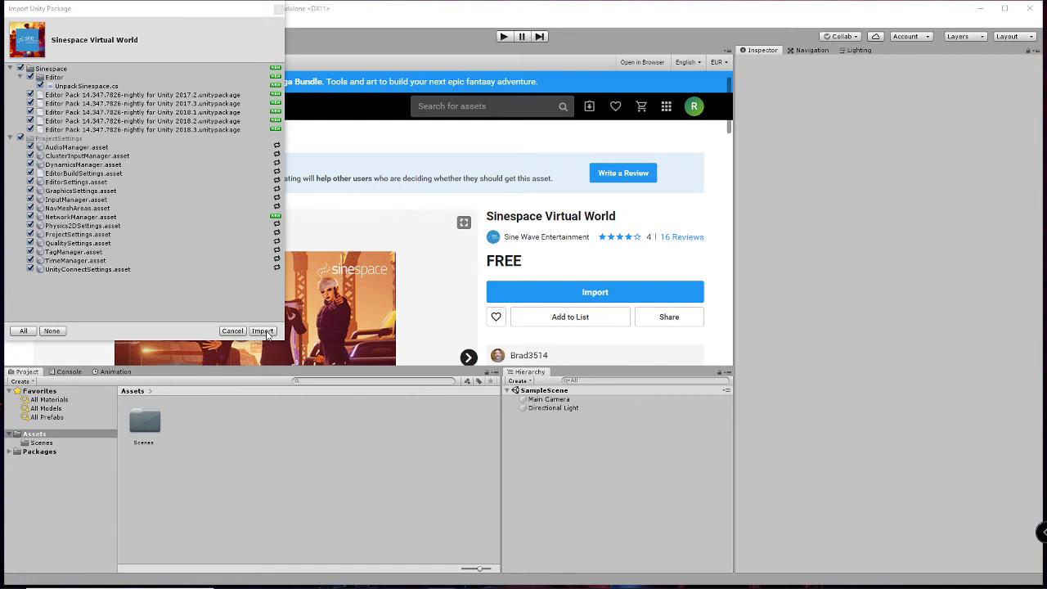
pyautogui.click(262, 330)
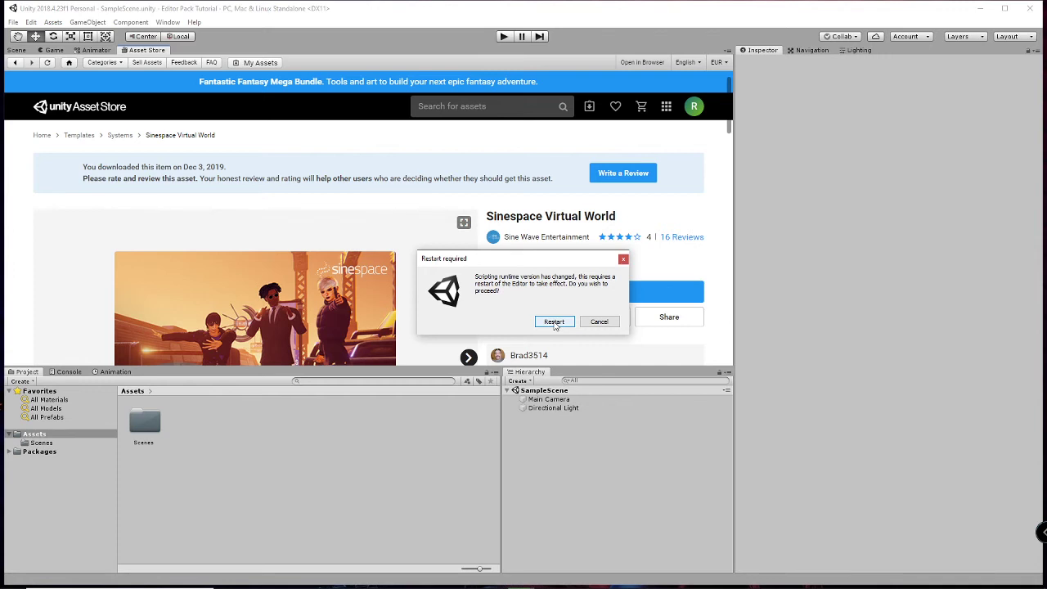
# Step: Restart Unity for the new scripting runtime, then choose to install the Sinespace editor pack
pyautogui.click(554, 322)
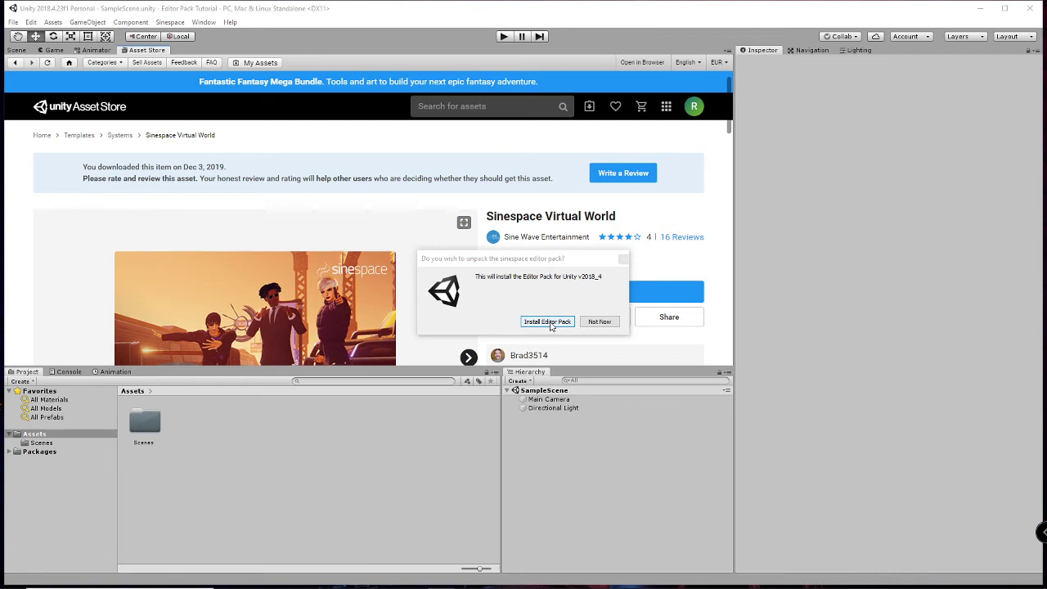
pyautogui.click(547, 321)
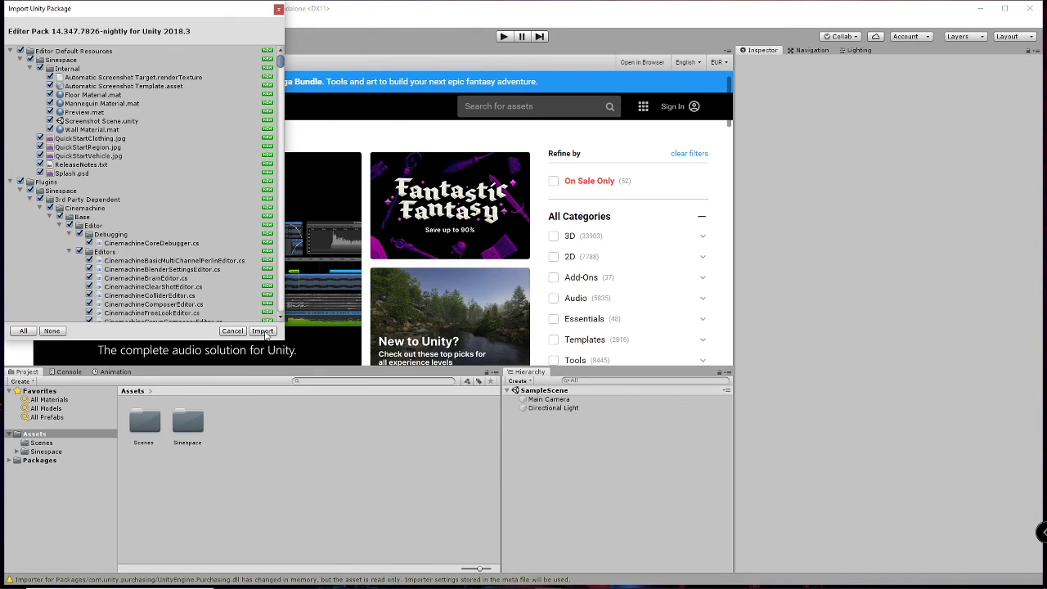
# Step: Import all Editor Pack 14.347.7826 files, then restart Unity for the scripting runtime change
pyautogui.click(262, 331)
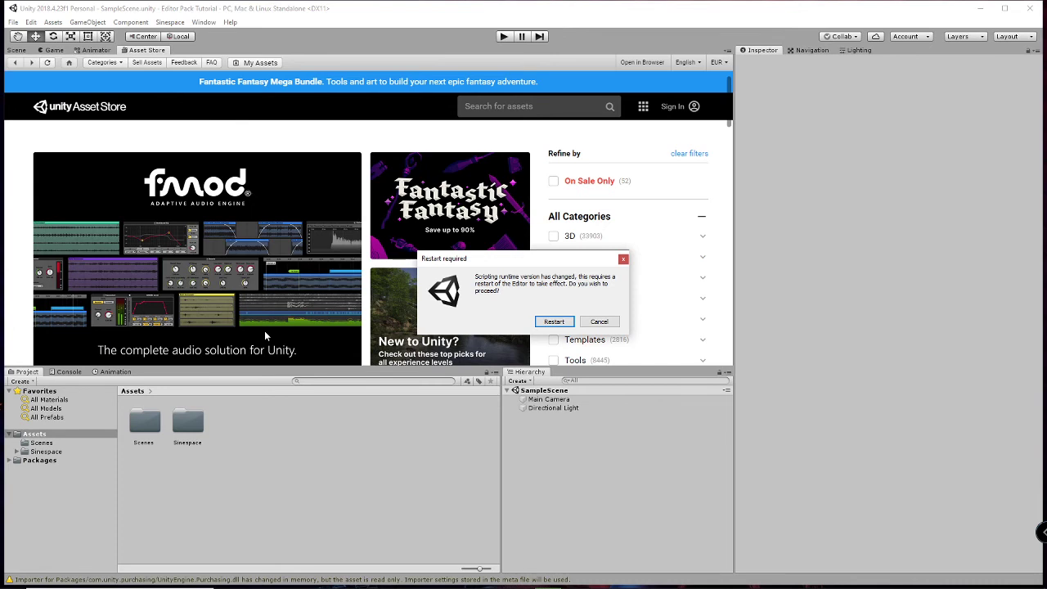
pyautogui.click(554, 322)
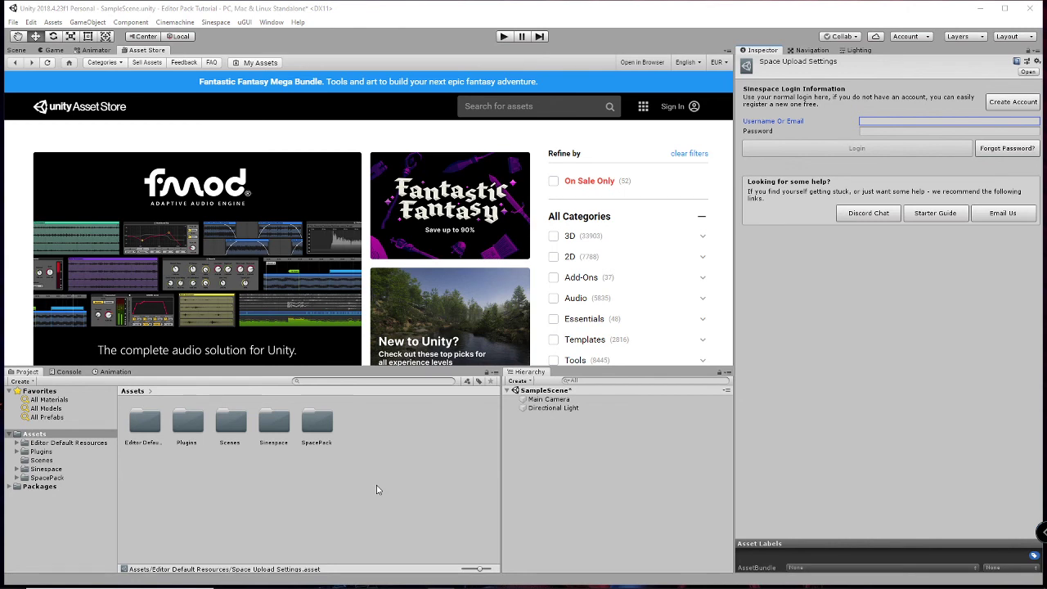
# Step: Run Sinespace > Install Editor Pack Settings and acknowledge the Installed confirmation
pyautogui.click(217, 24)
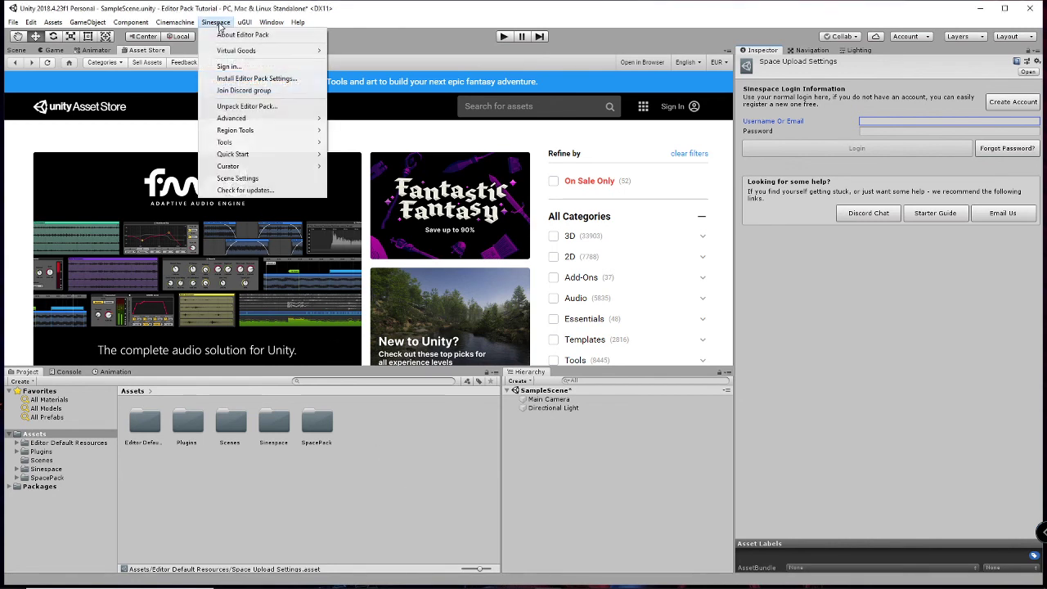
pyautogui.click(261, 78)
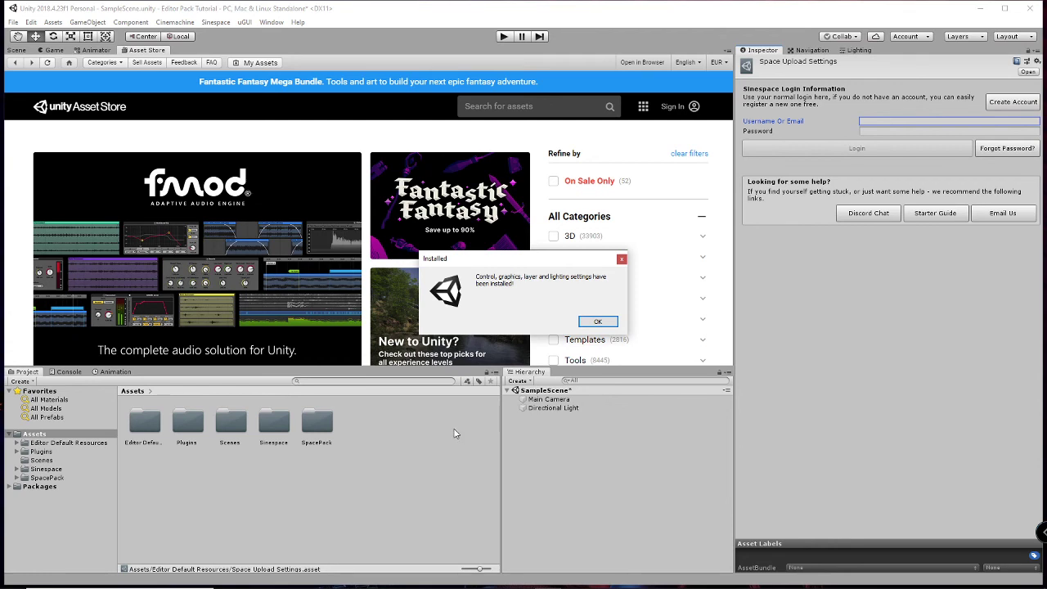
pyautogui.click(609, 321)
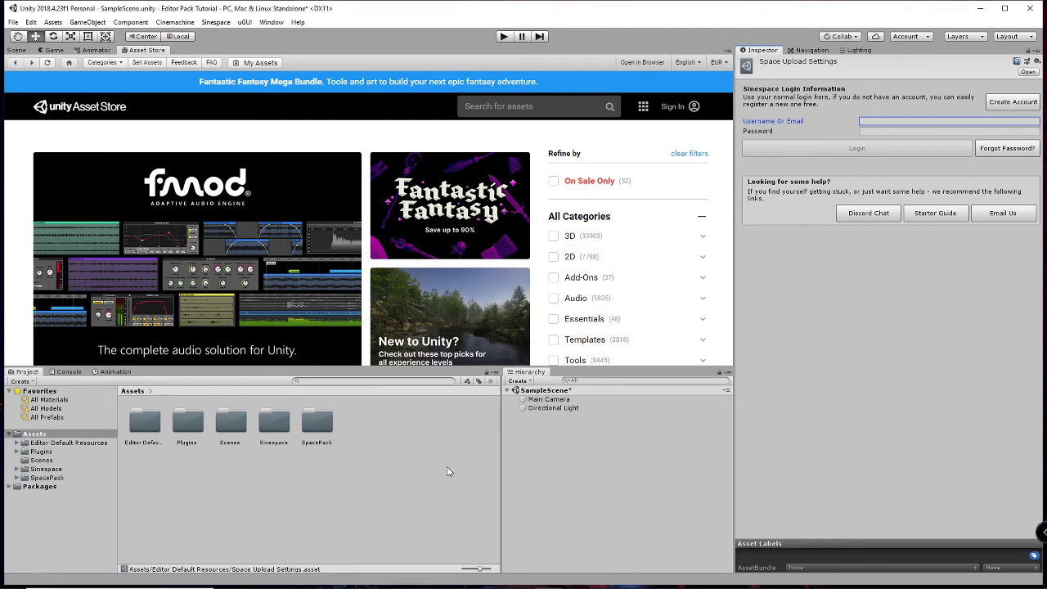
# Step: Log in through Sinespace > Sign in with the account username and password, then deselect the upload settings
pyautogui.click(217, 22)
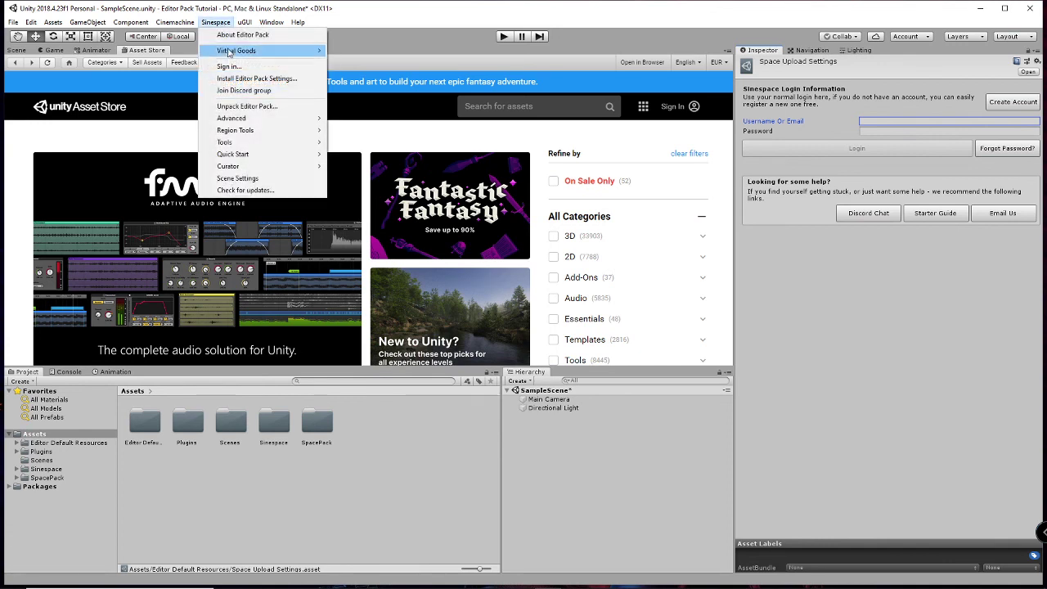
pyautogui.click(231, 67)
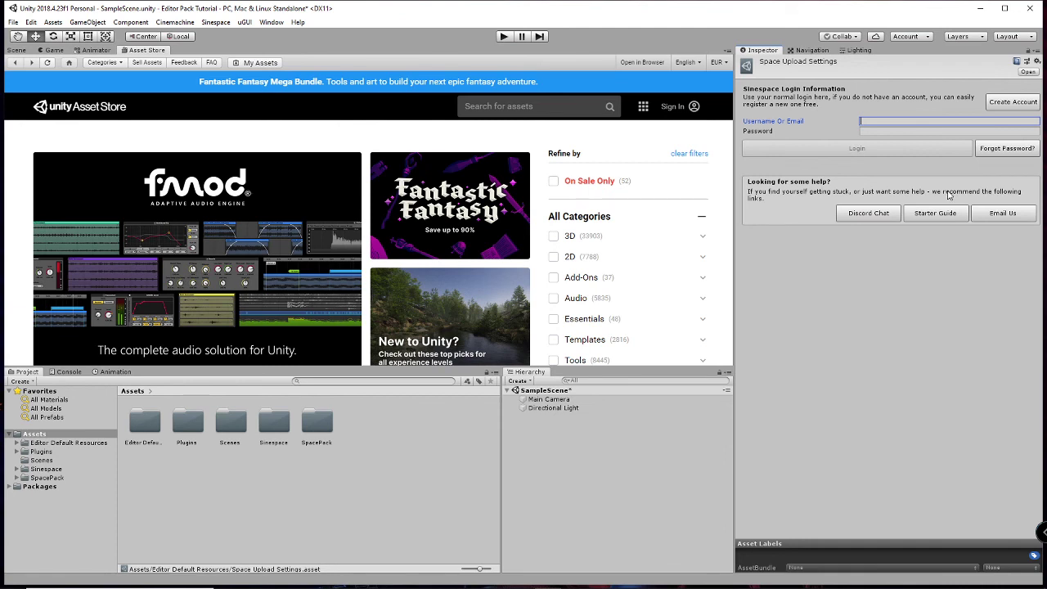
pyautogui.write('ayden catnip')
pyautogui.press('Tab')
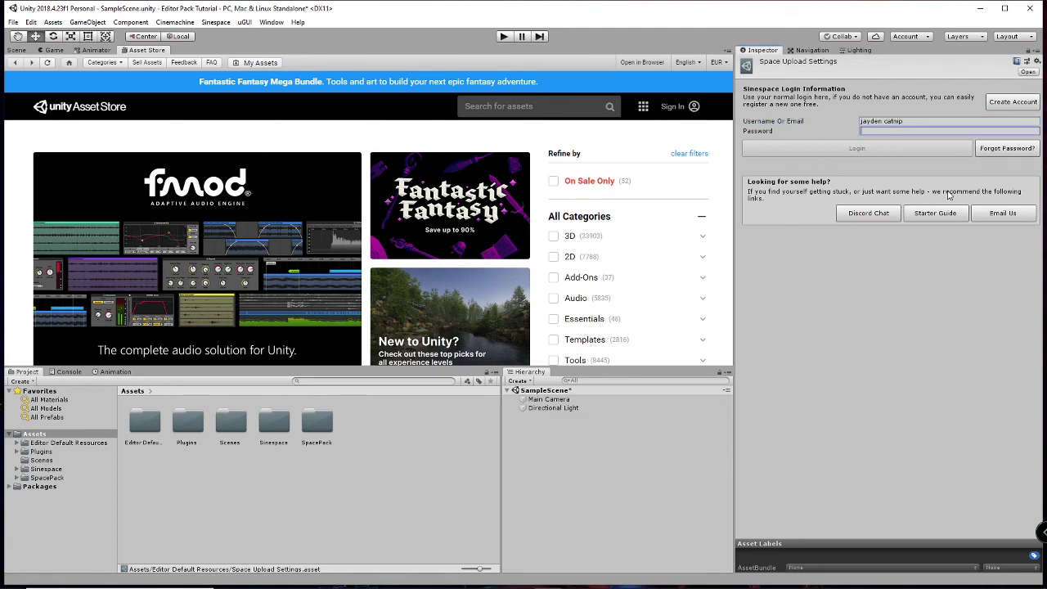
pyautogui.write('*******')
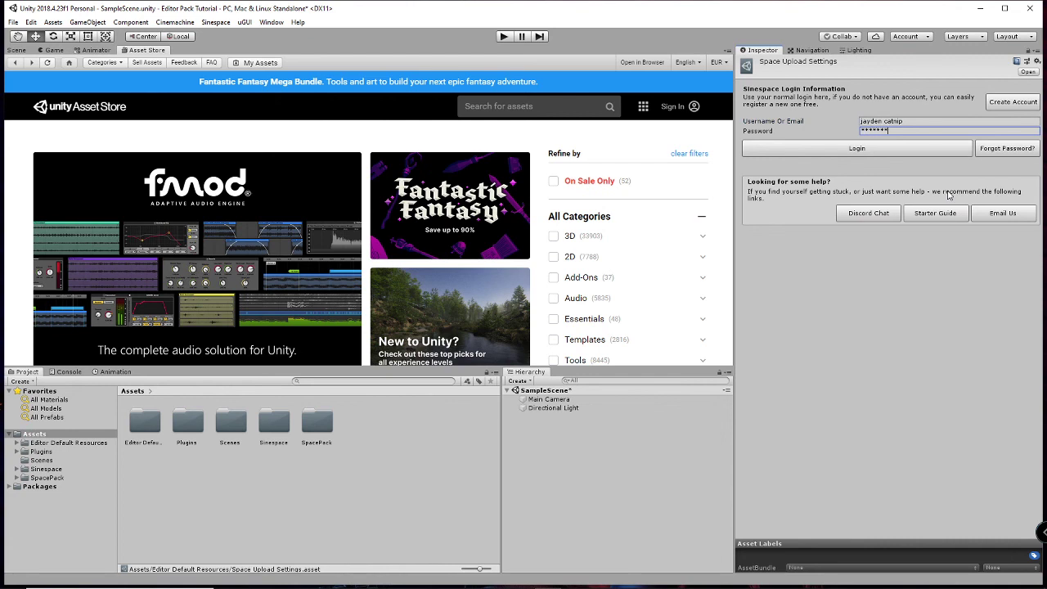
pyautogui.write('****')
pyautogui.click(856, 149)
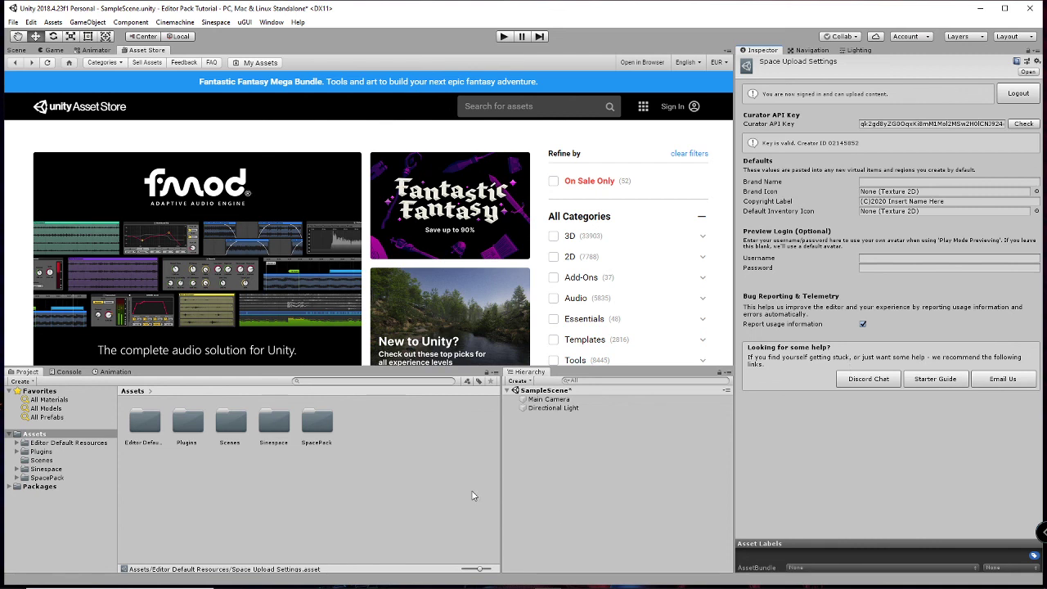
pyautogui.click(393, 498)
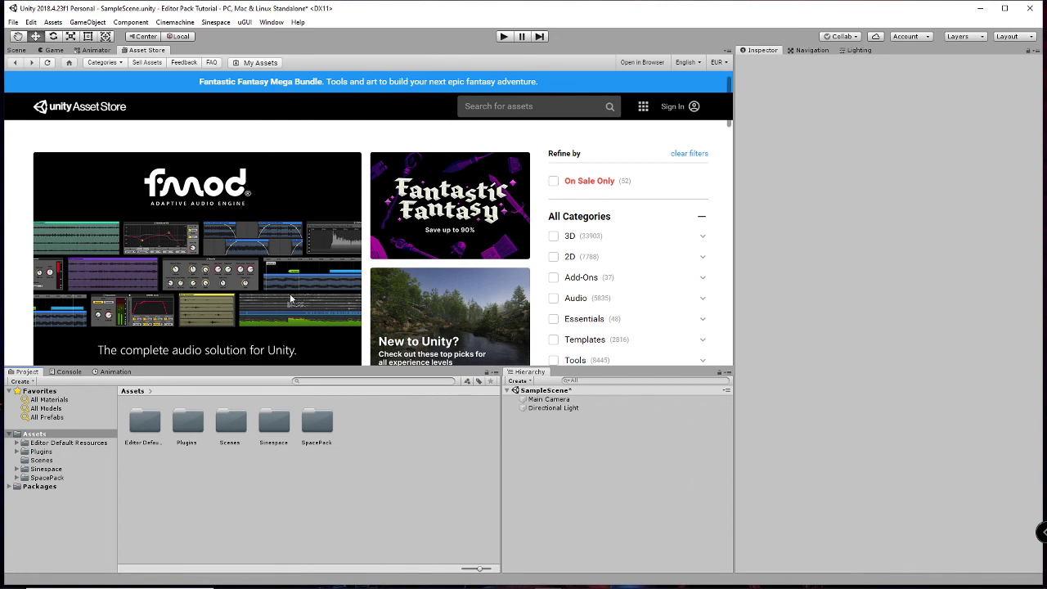
pyautogui.click(215, 23)
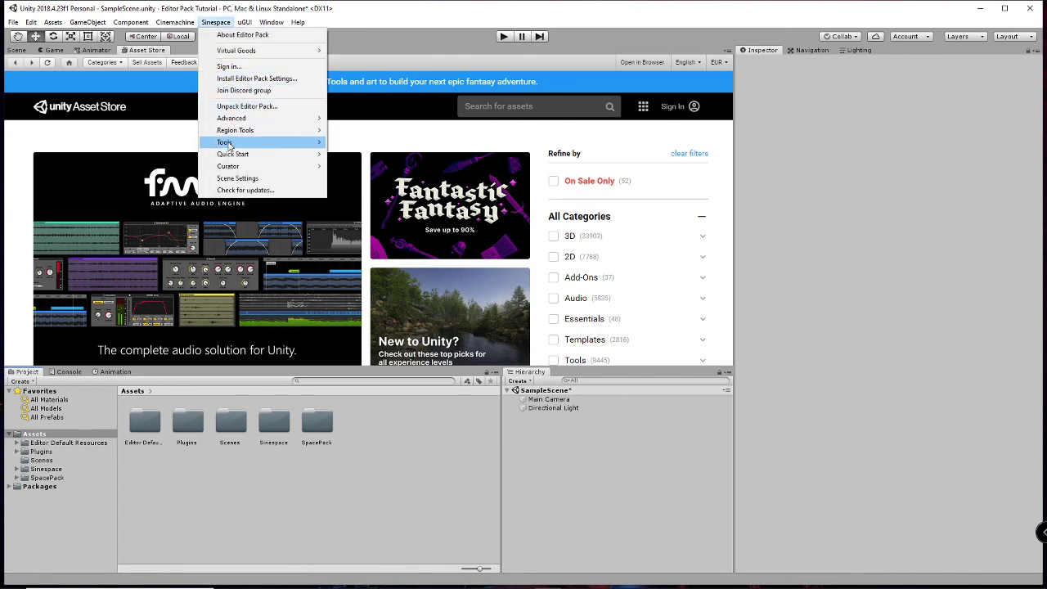
pyautogui.moveTo(231, 145)
pyautogui.moveTo(364, 148)
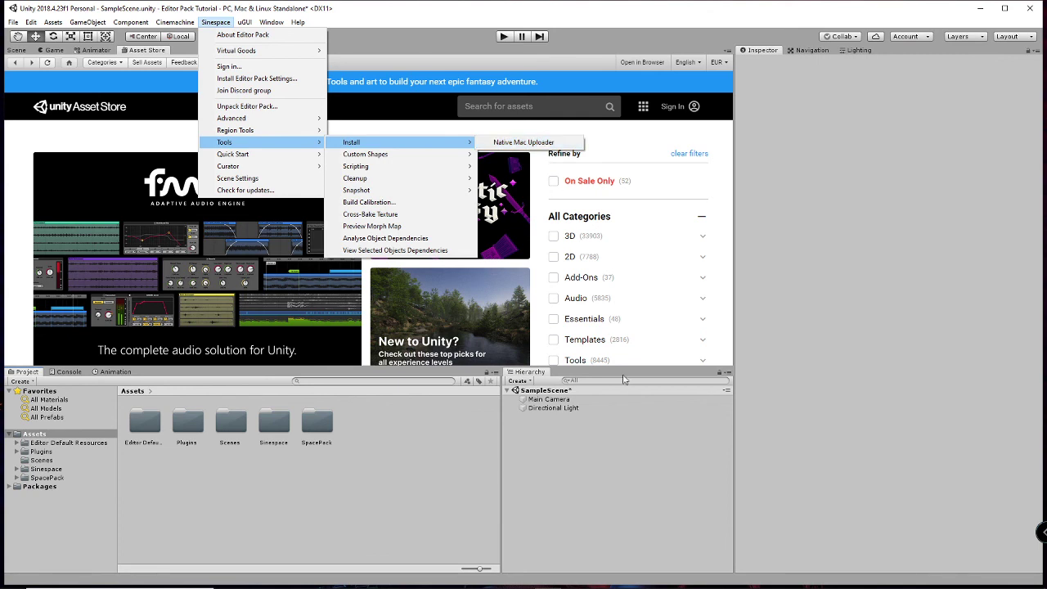
pyautogui.click(425, 479)
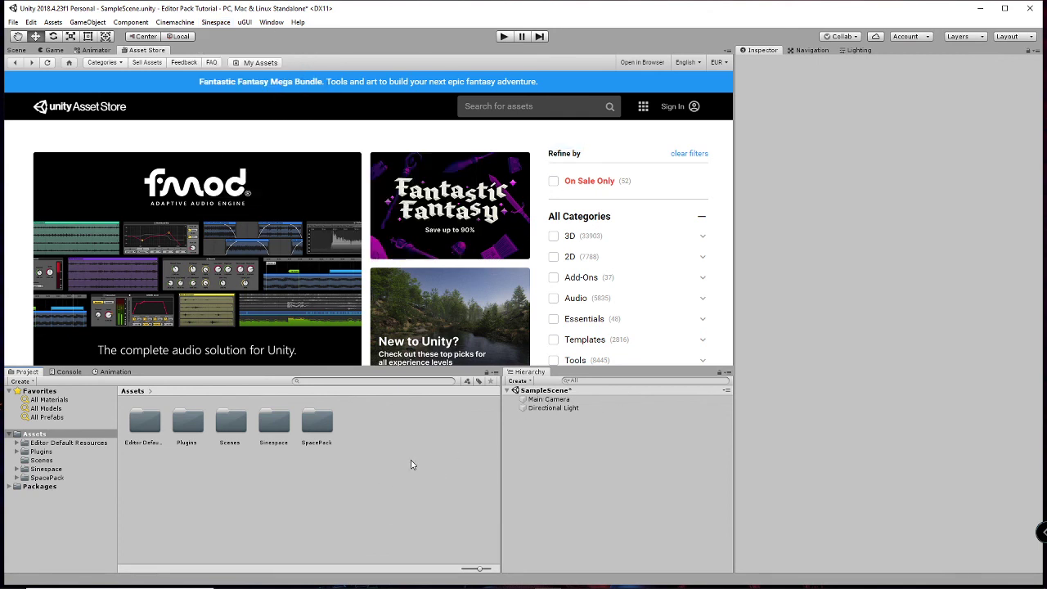